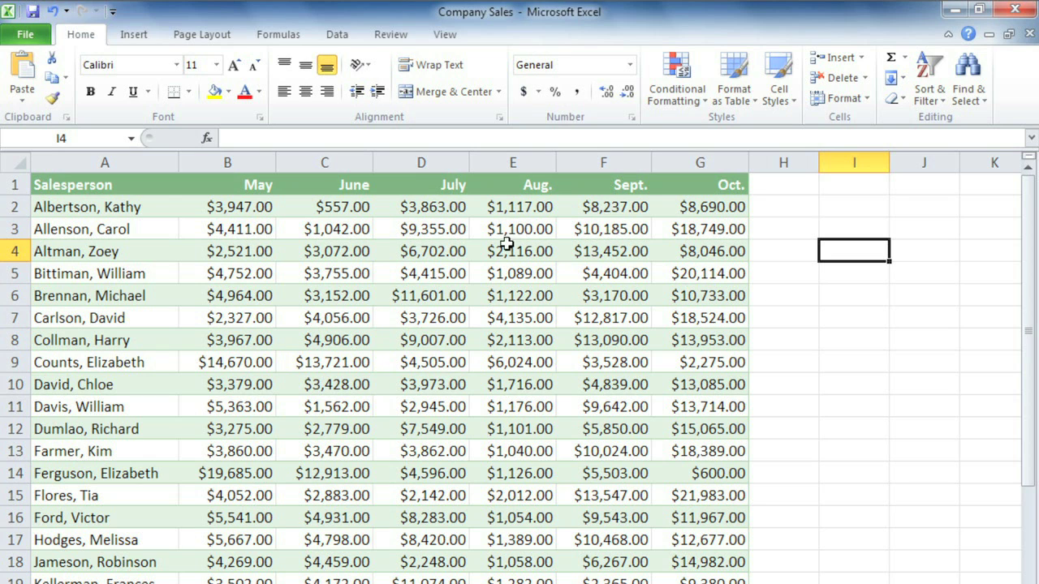
Step: Add a Greater Than 5000 rule on B2:G31 using Green Fill with Dark Green Text
mouse_move(252, 207)
mouse_down()
mouse_move(475, 345)
mouse_move(705, 571)
mouse_up()
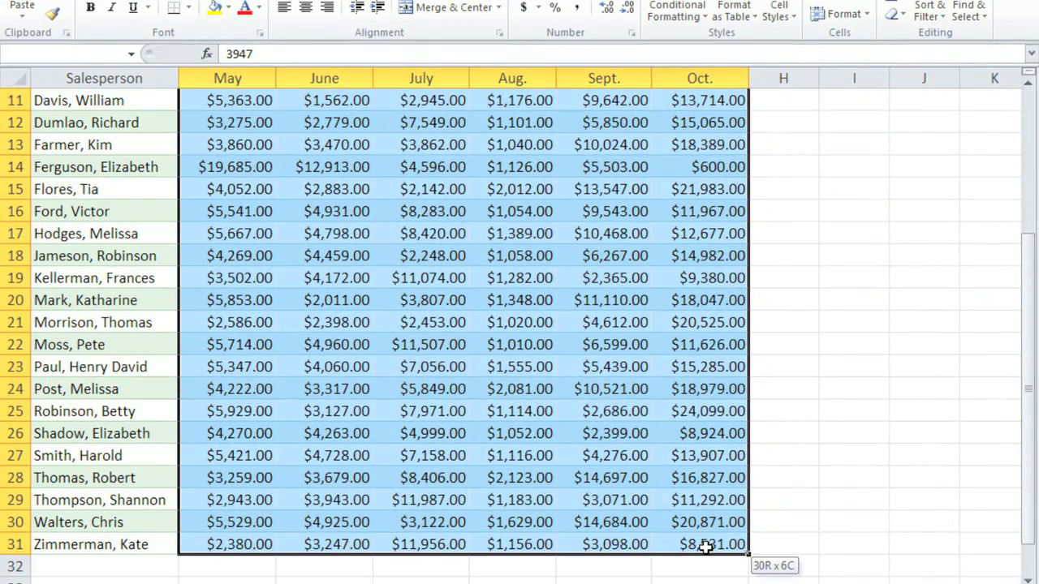
drag(704, 572, 704, 546)
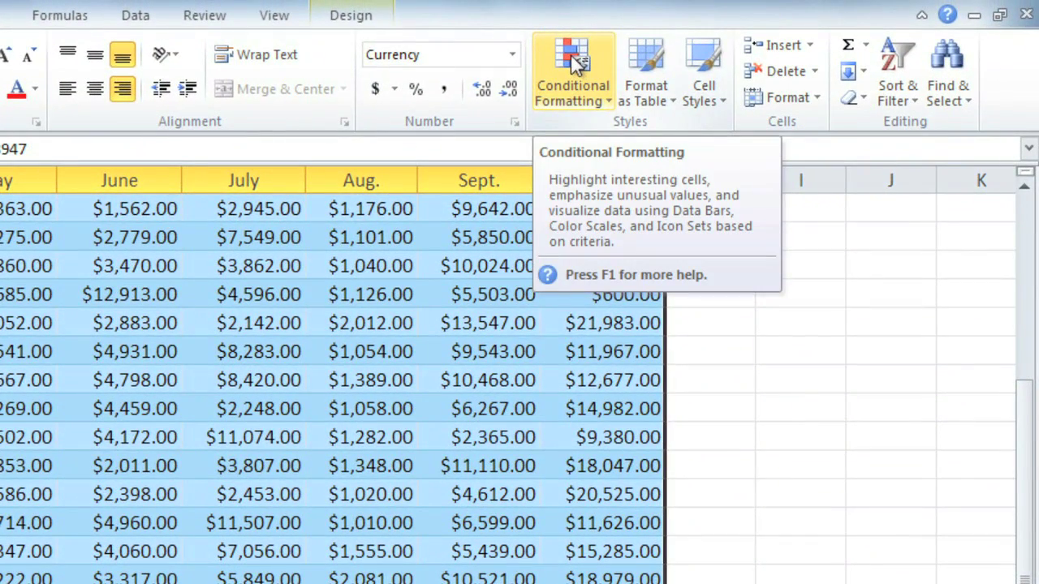
click(571, 54)
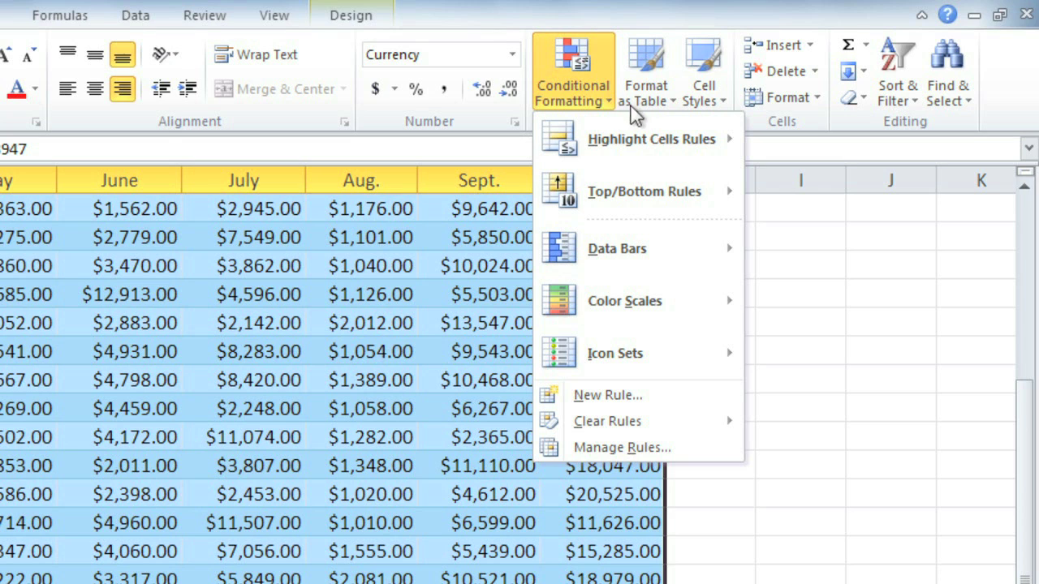
mouse_move(641, 140)
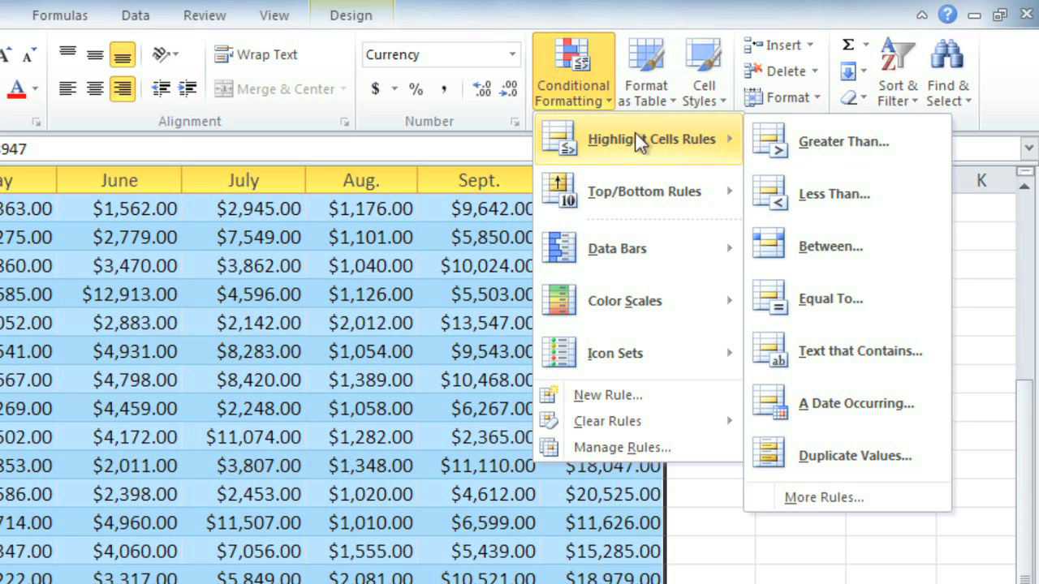
click(795, 145)
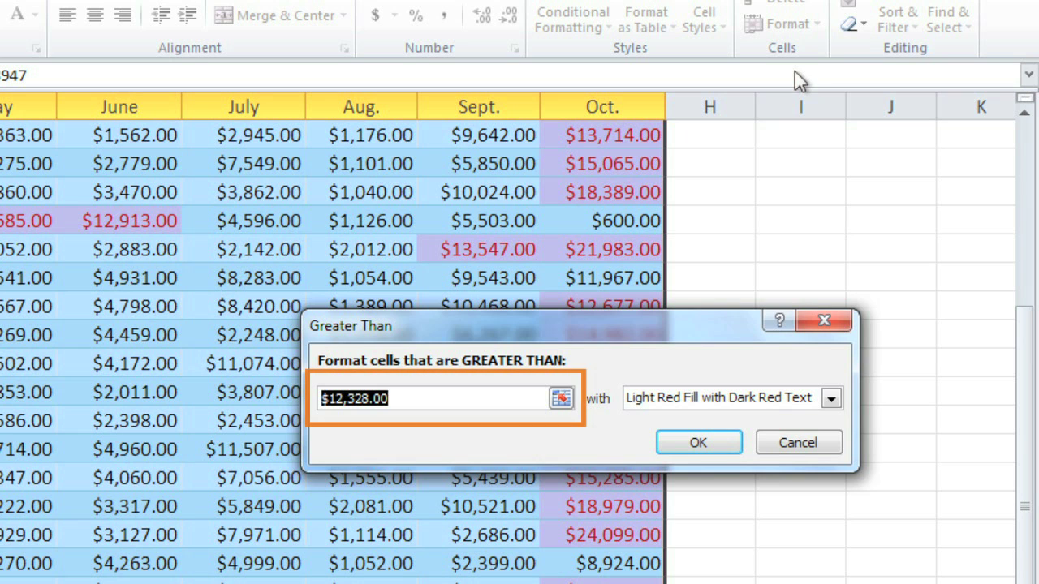
text(5000)
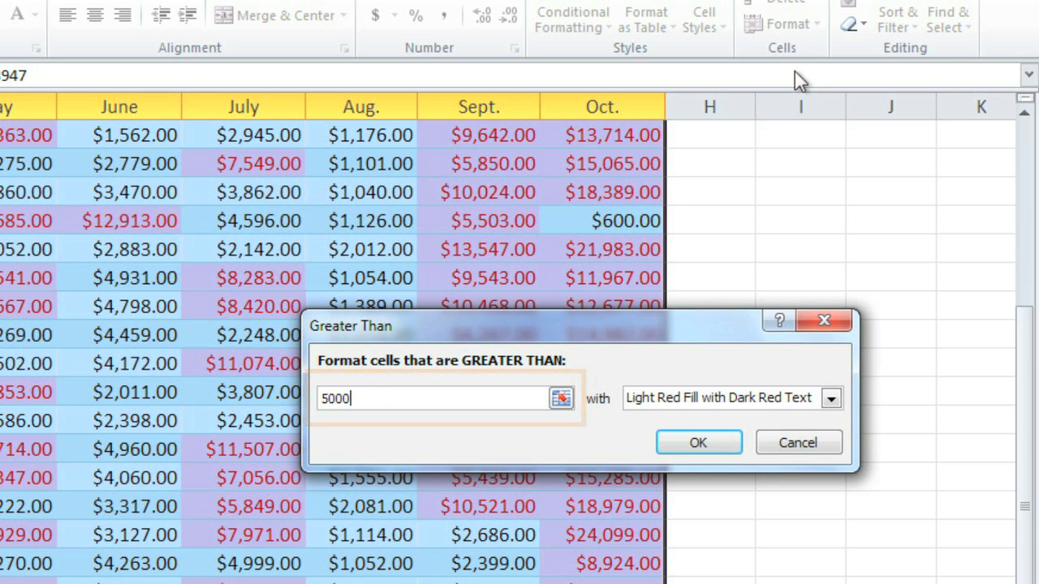
click(836, 401)
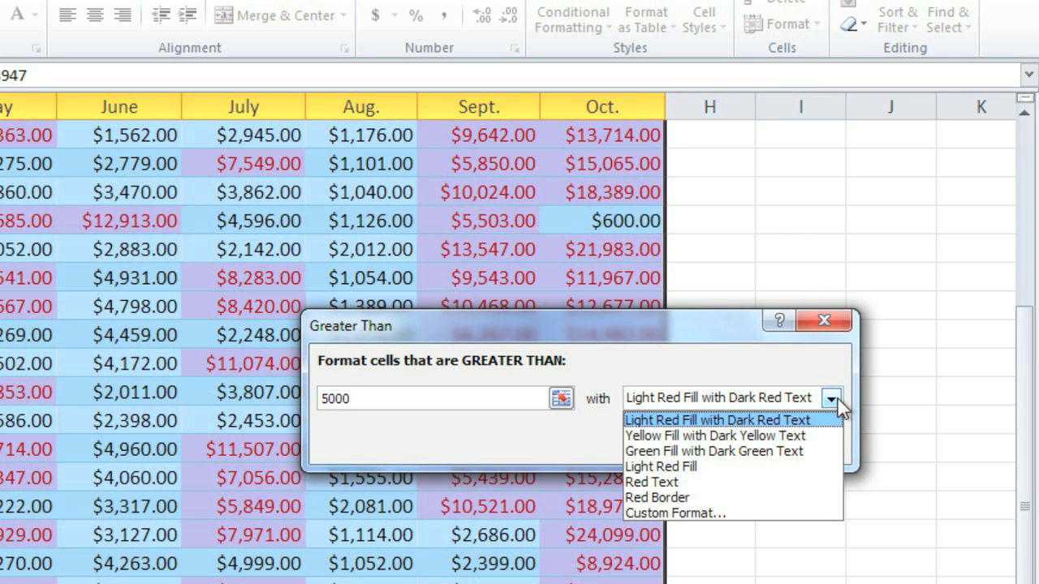
click(793, 450)
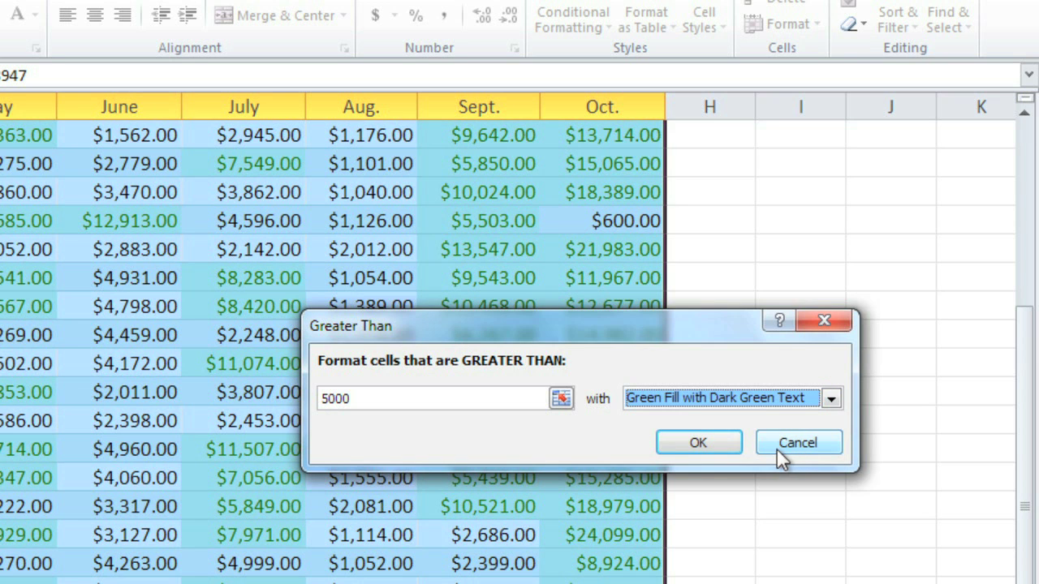
click(701, 449)
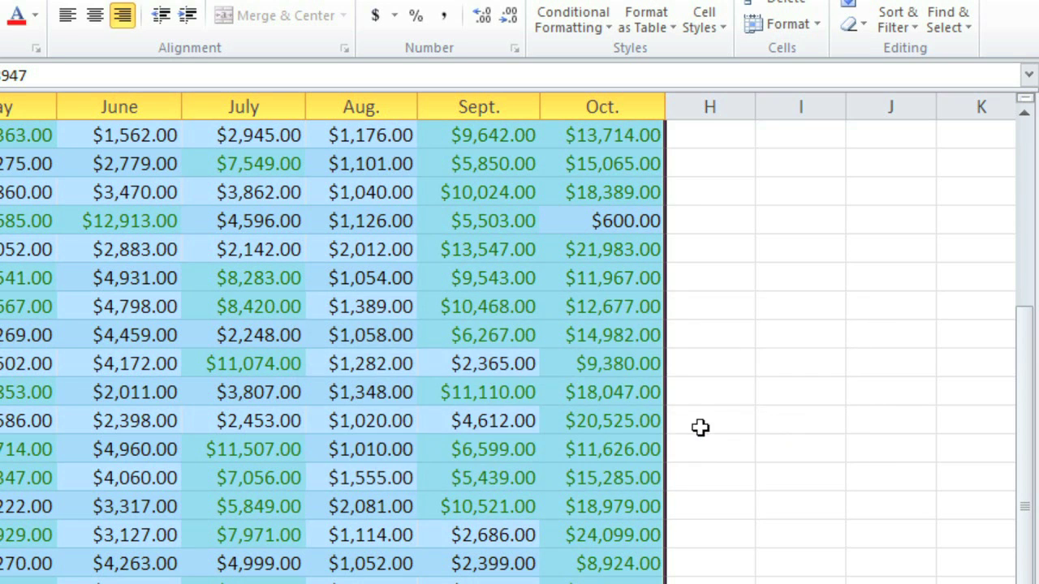
click(703, 395)
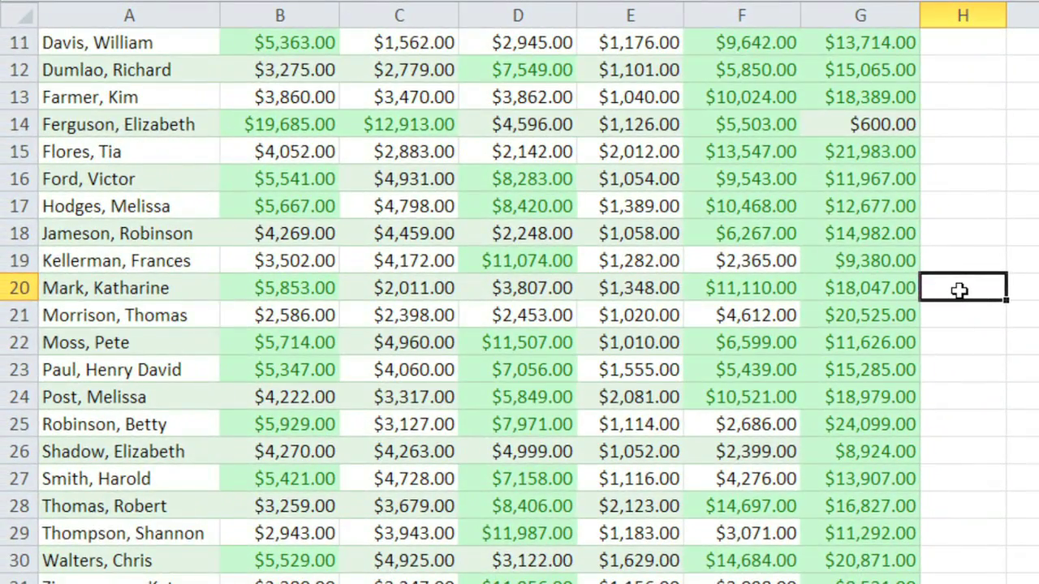
scroll(959, 291, up, 1)
scroll(960, 290, up, 1)
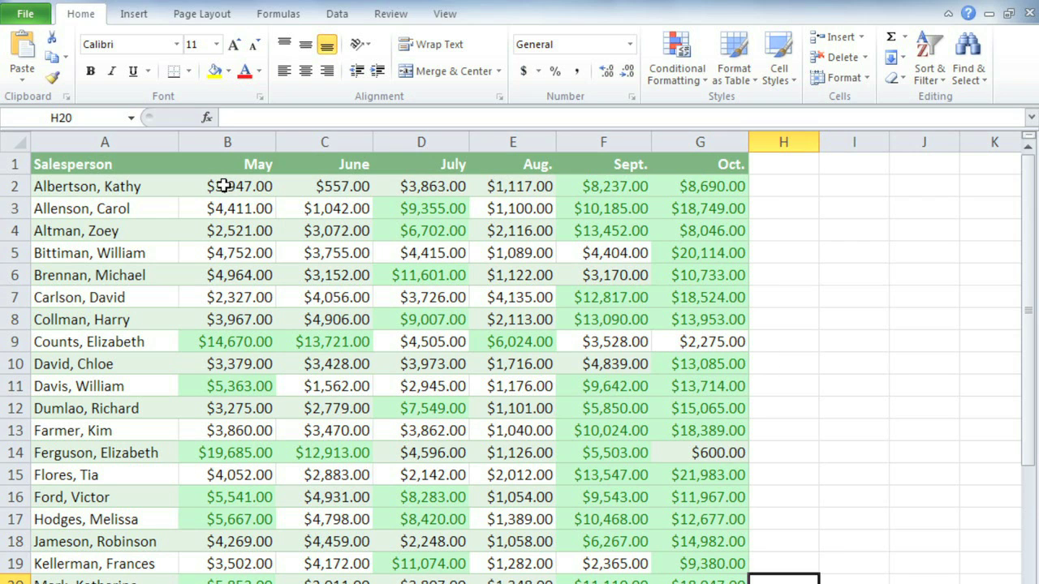
mouse_move(231, 189)
mouse_down()
mouse_move(530, 386)
mouse_move(735, 581)
mouse_up()
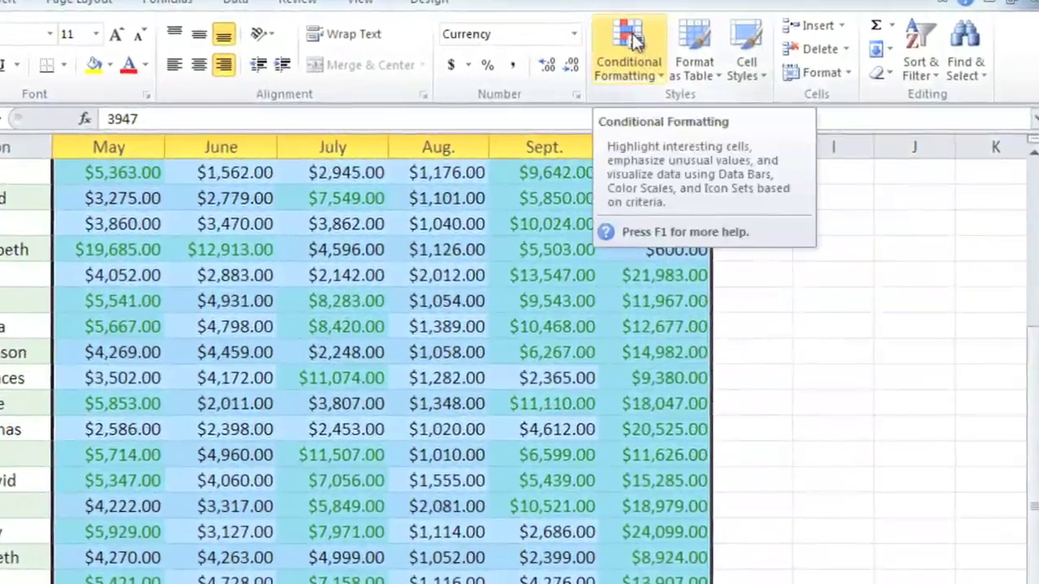
Step: Apply the Directional 5 Arrows (Colored) icon set to the sales figures B2:G31
click(650, 49)
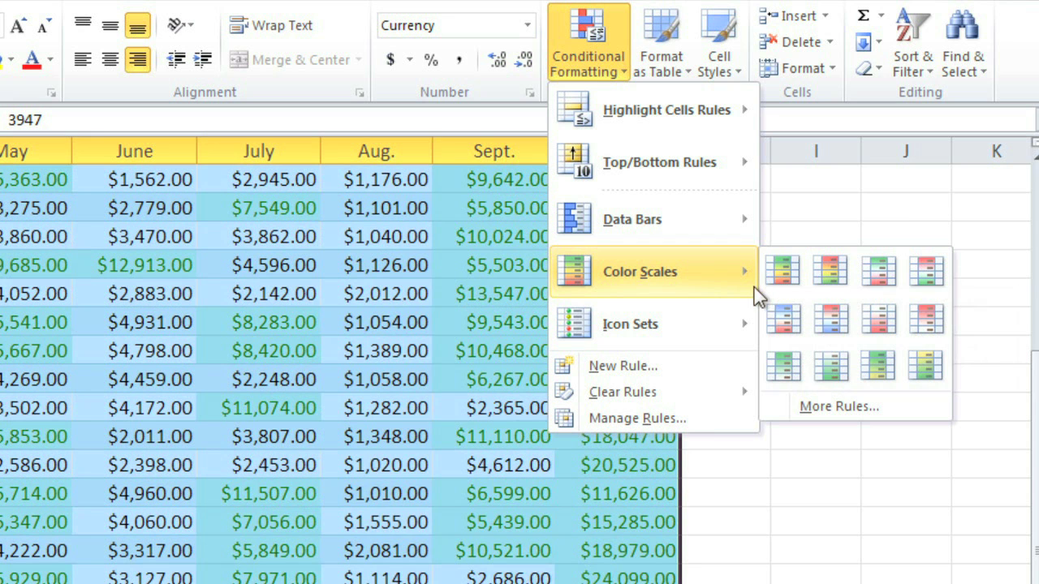
mouse_move(641, 324)
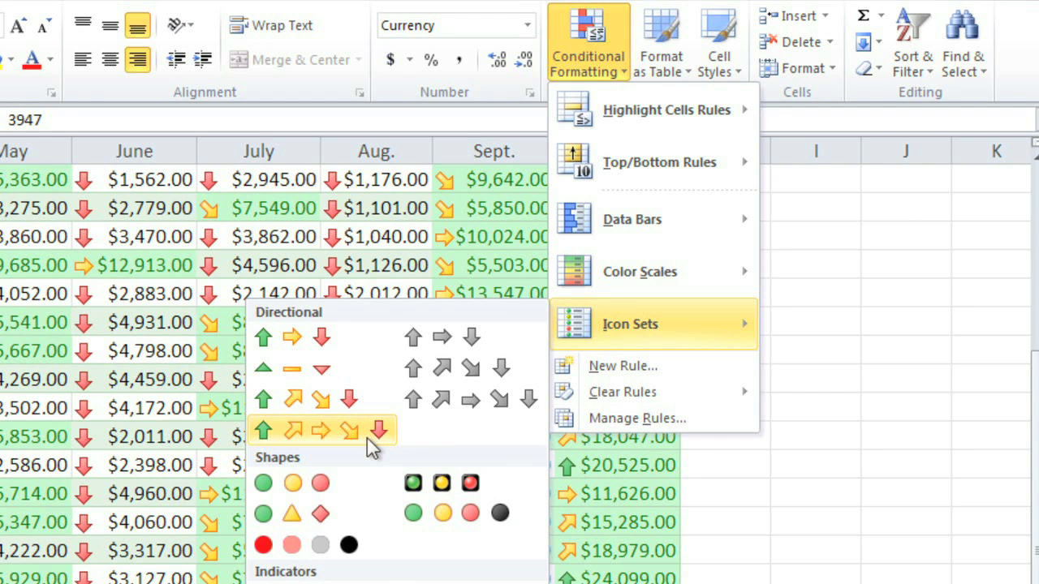
click(367, 439)
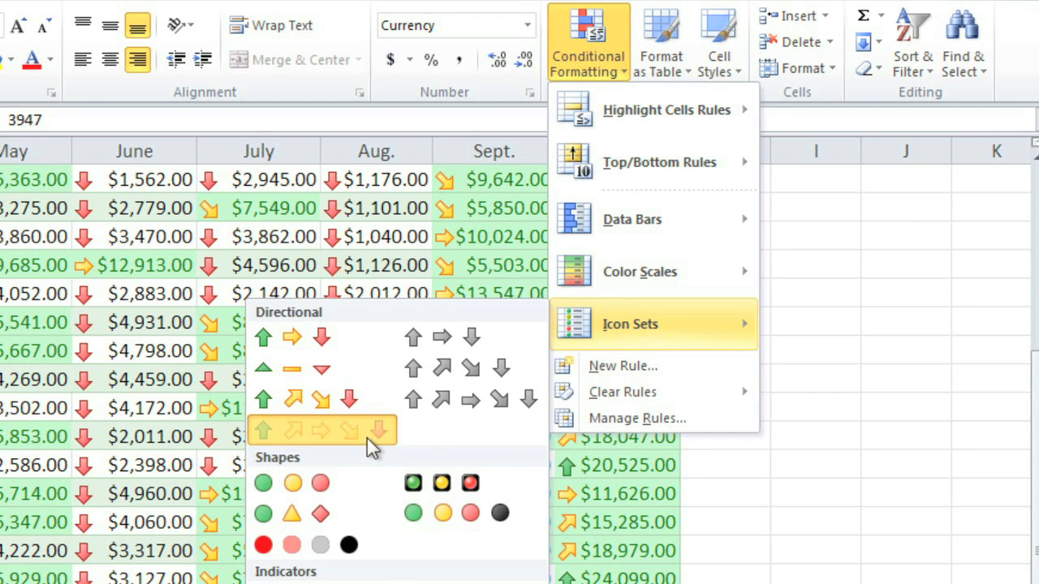
click(709, 447)
scroll(711, 451, up, 1)
scroll(708, 451, up, 1)
scroll(709, 451, up, 2)
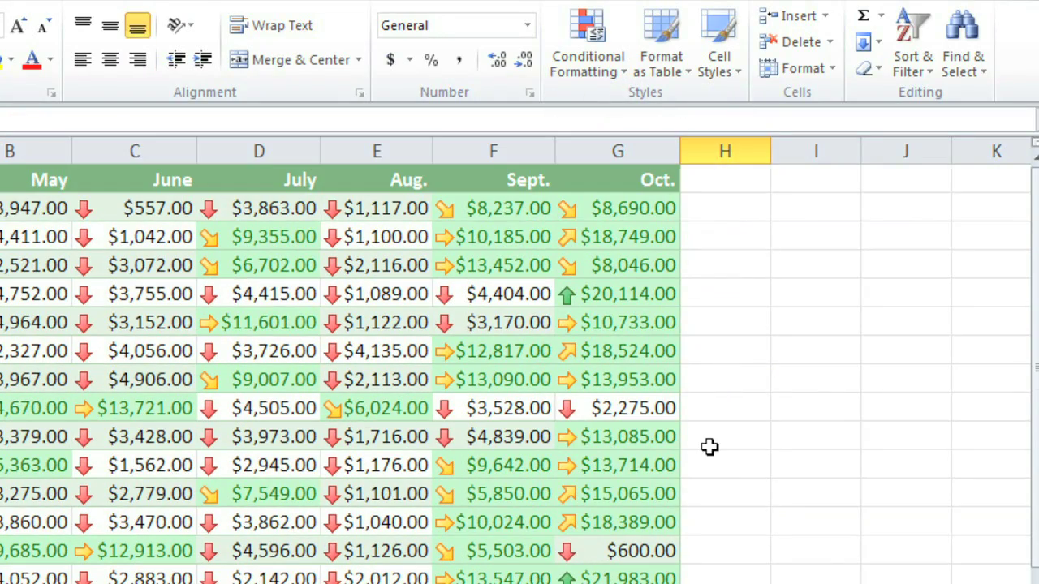
click(627, 296)
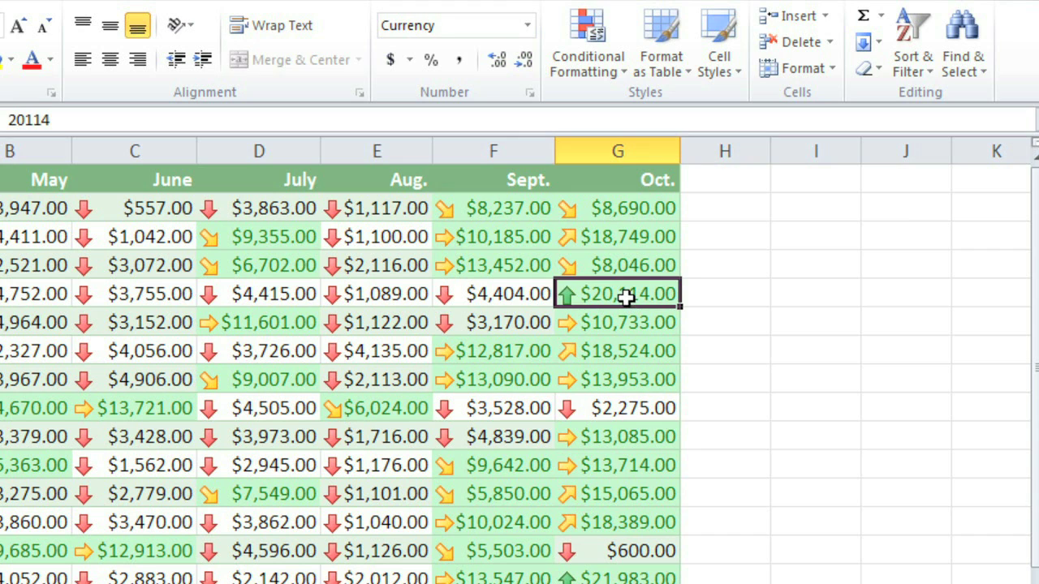
click(504, 293)
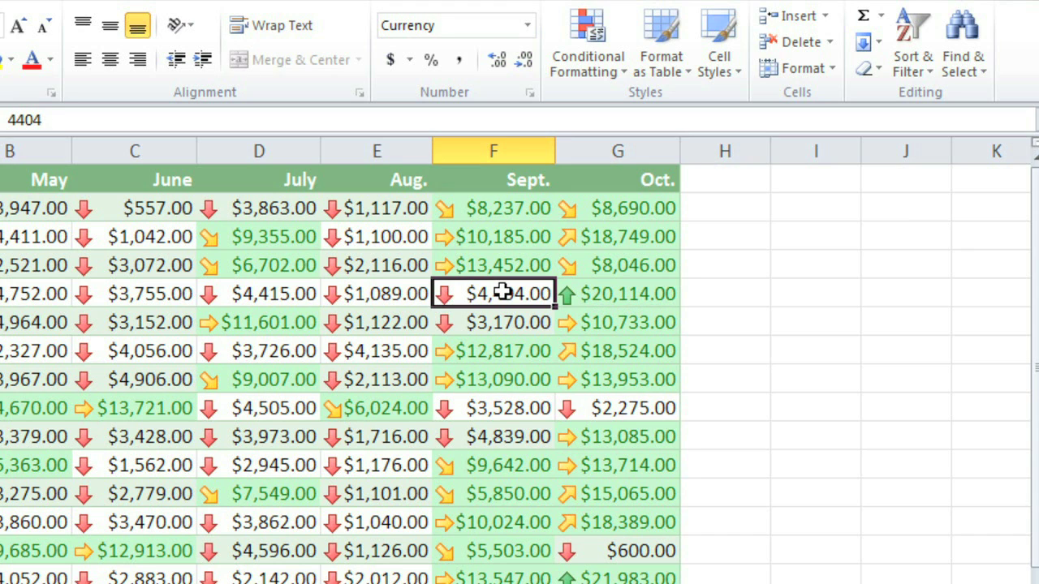
click(520, 266)
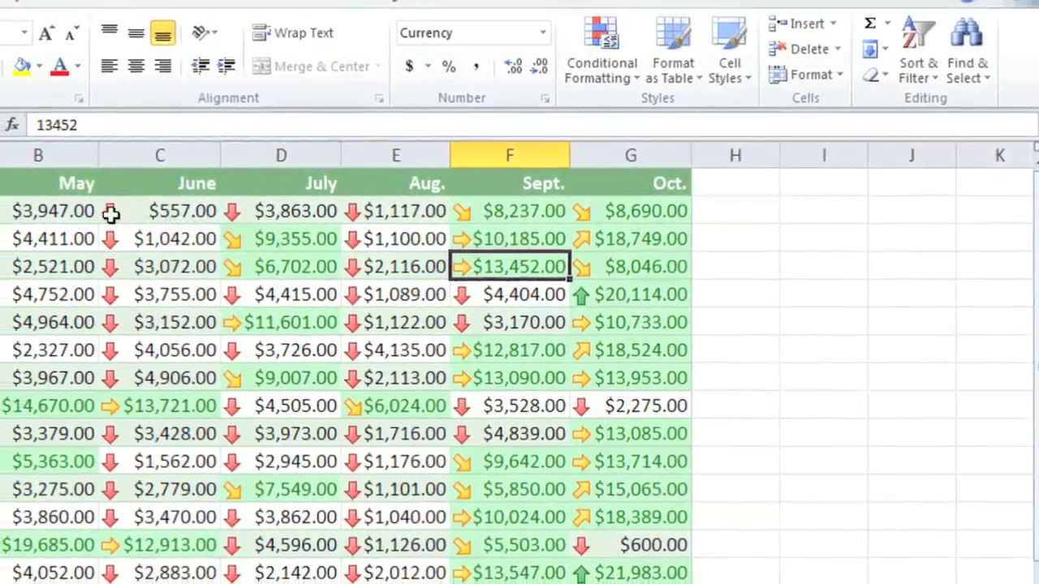
Step: Delete the 'Cell Value > 5000' rule from the sales data in Manage Rules
mouse_move(109, 214)
mouse_down()
mouse_move(611, 552)
mouse_move(698, 581)
mouse_up()
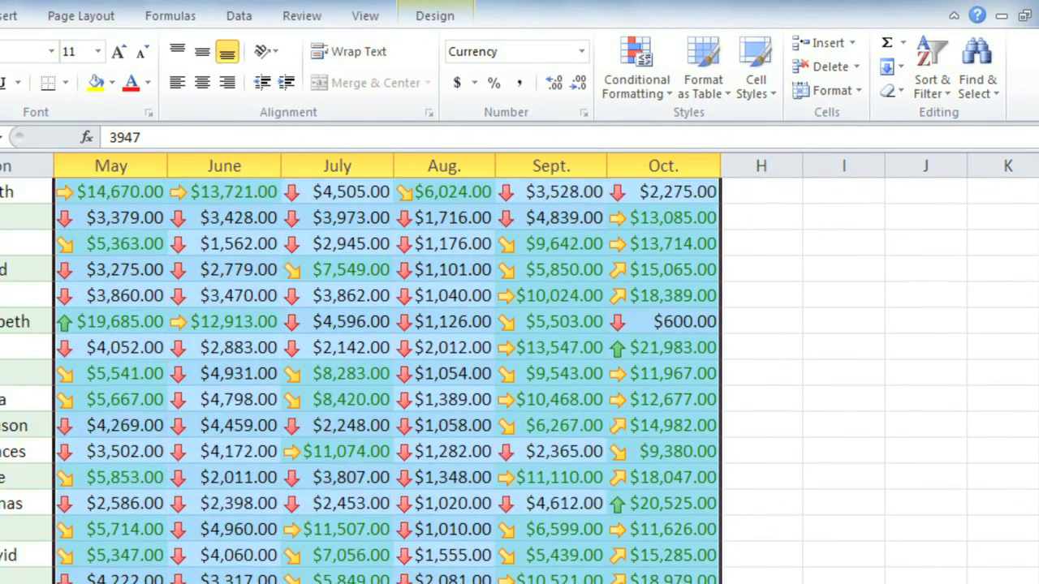
drag(698, 580, 674, 580)
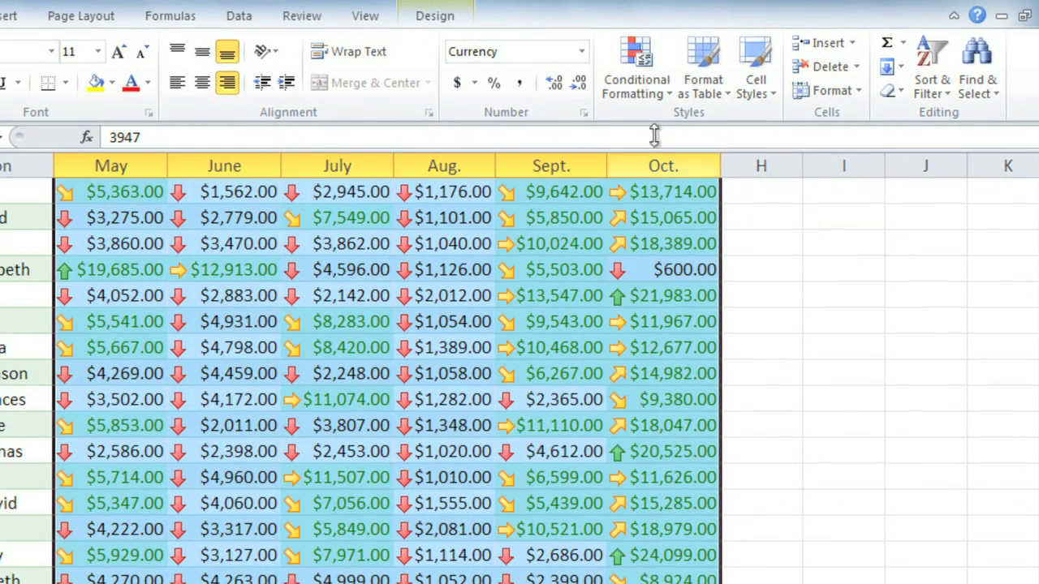
click(642, 90)
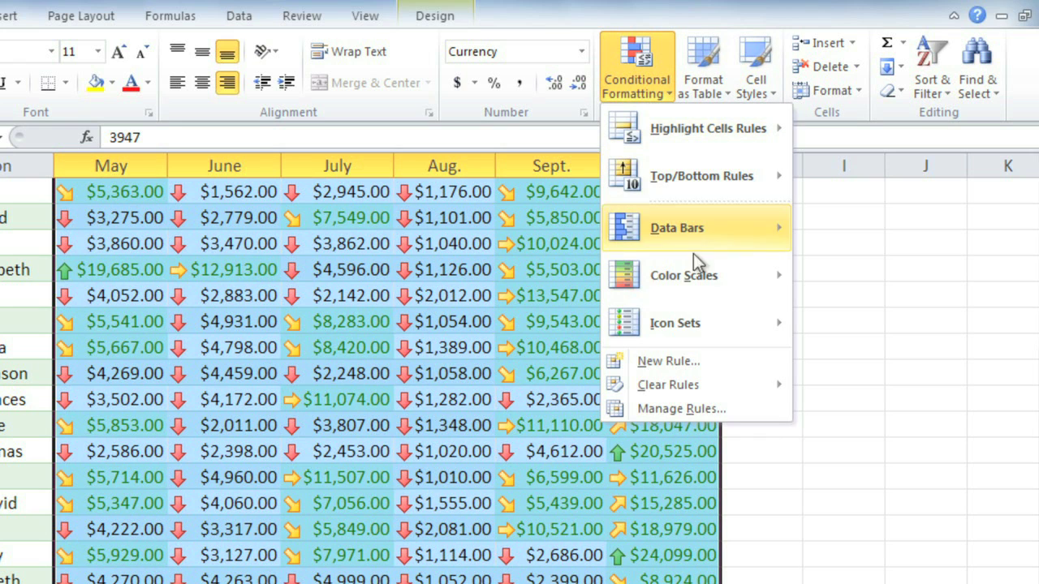
mouse_move(690, 385)
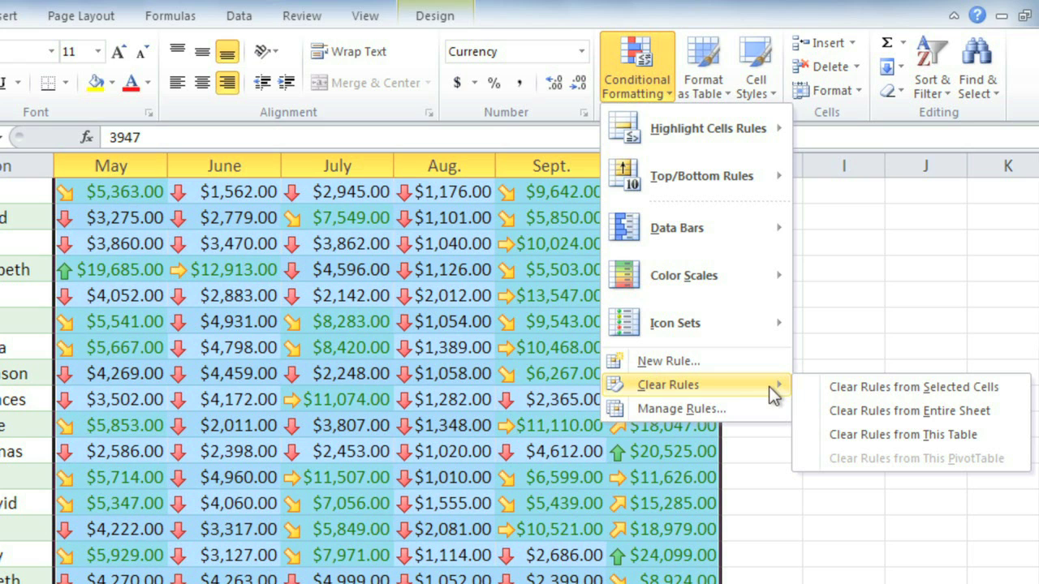
click(681, 412)
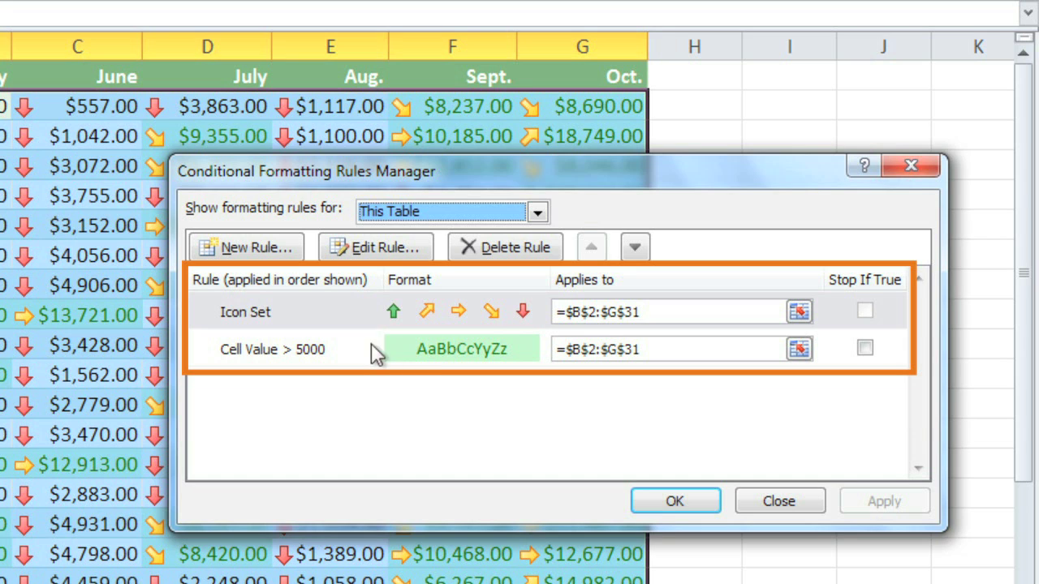
click(333, 348)
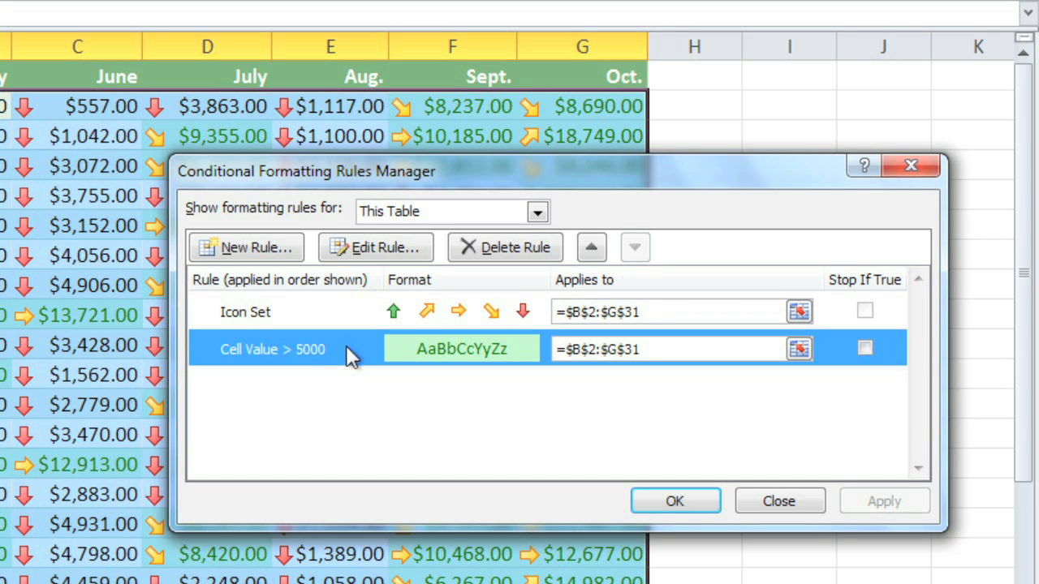
click(479, 266)
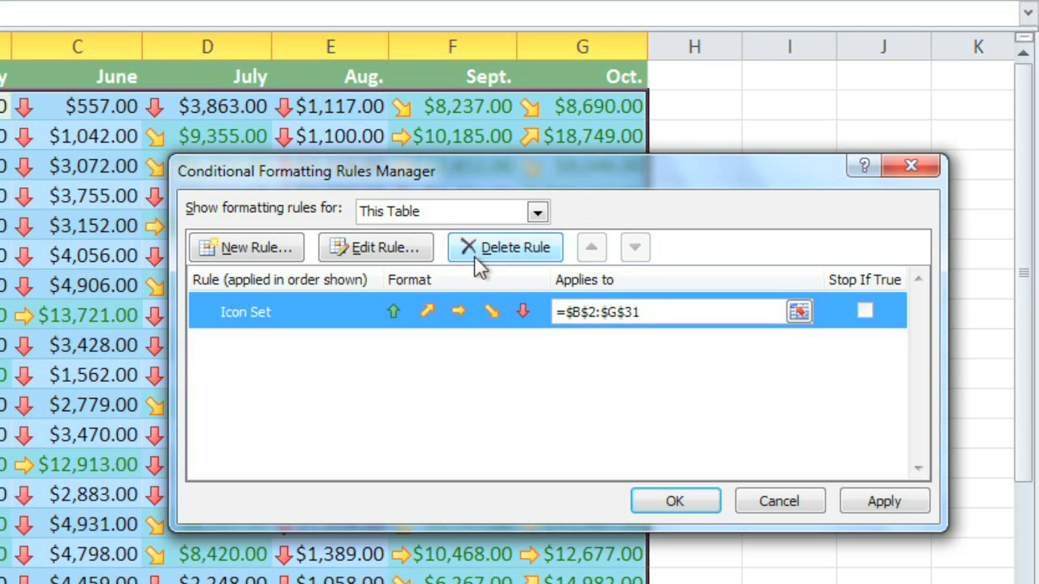
click(648, 503)
click(698, 387)
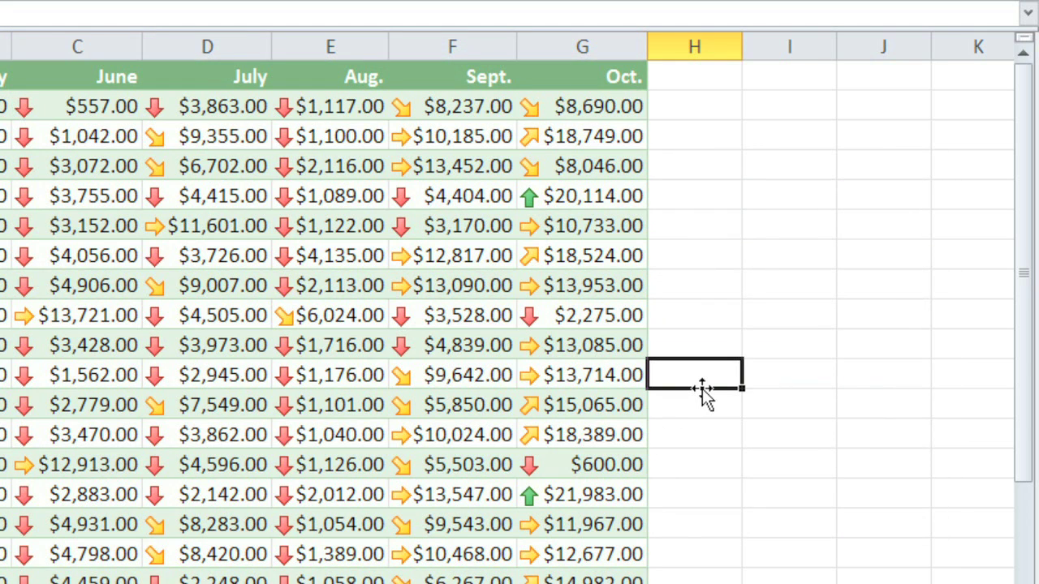